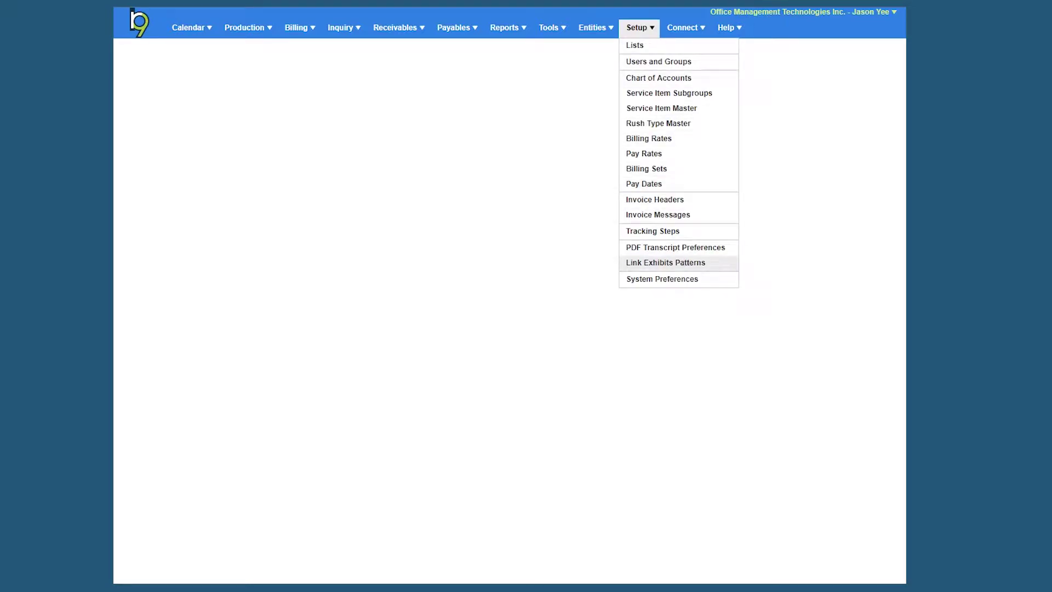
# Open System Preferences from the Setup menu and expand the General category.
pyautogui.click(662, 279)
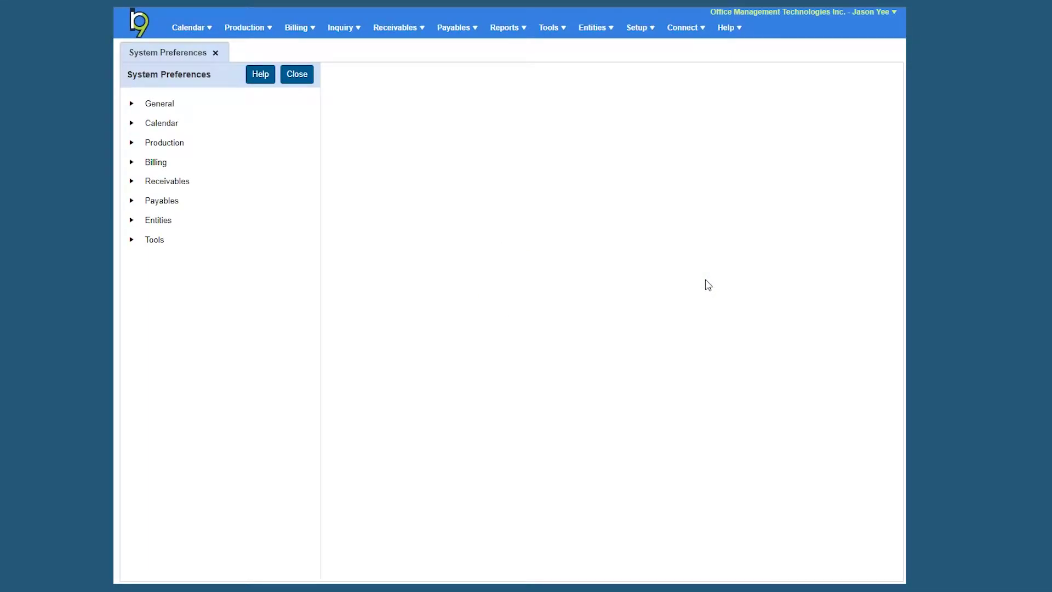
pyautogui.click(132, 104)
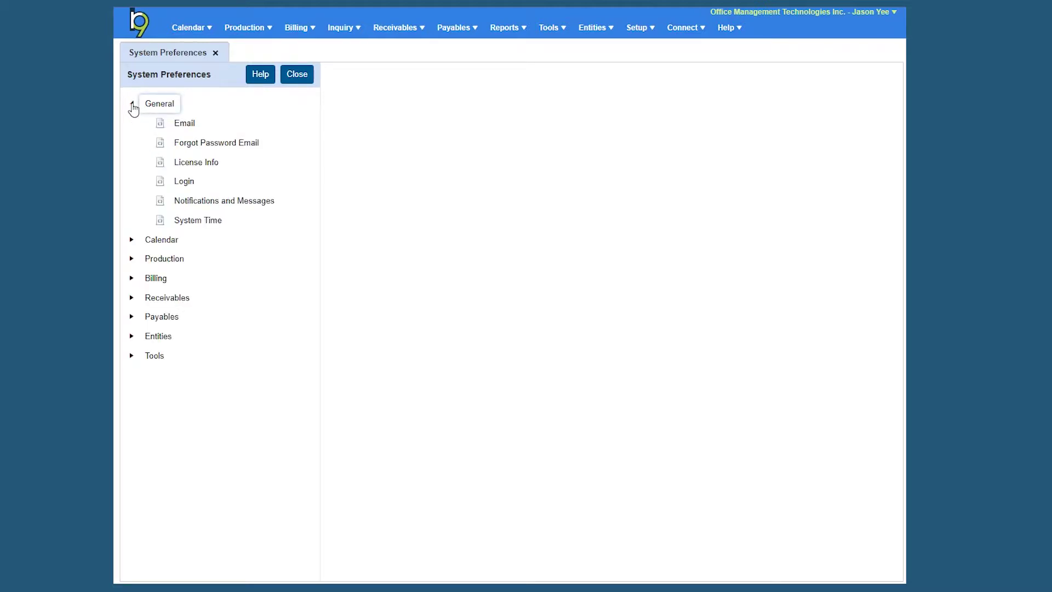
# Show the Email settings with SMTP server smtp.gmail.com on port 587.
pyautogui.click(177, 124)
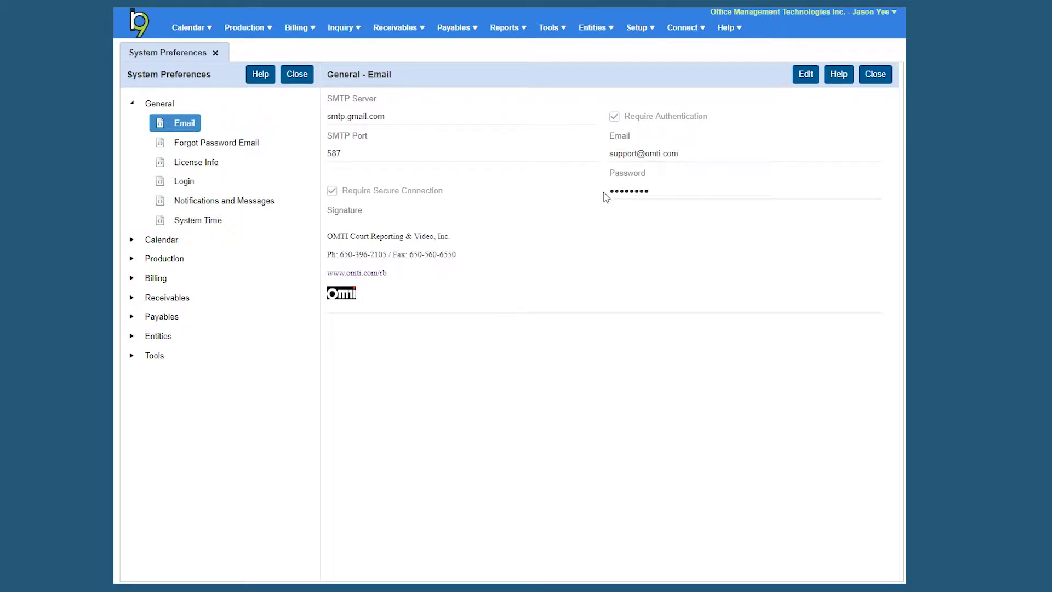
pyautogui.click(804, 76)
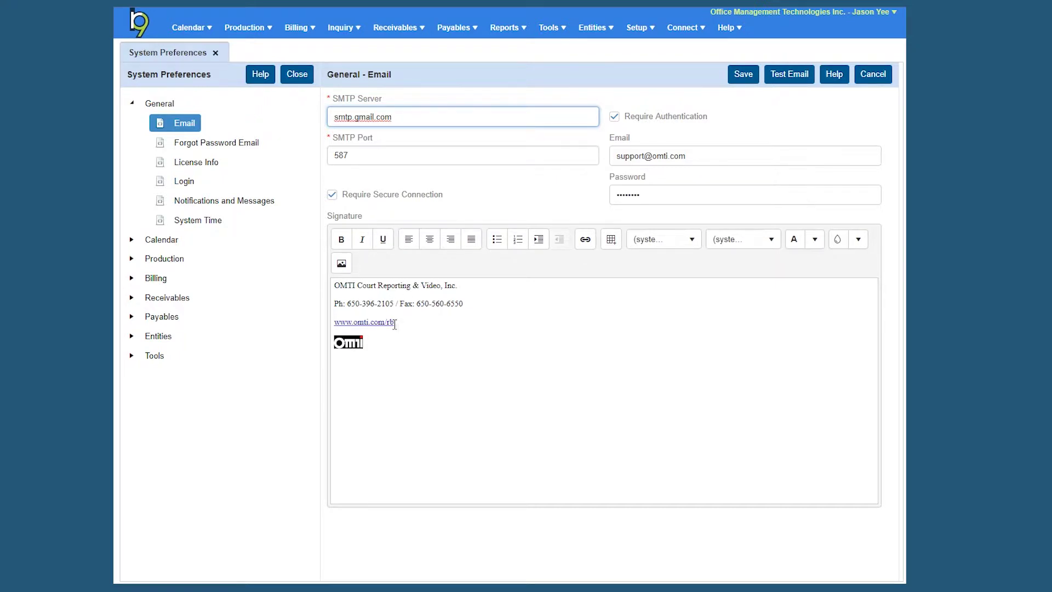
pyautogui.moveTo(396, 322); pyautogui.dragTo(331, 327)
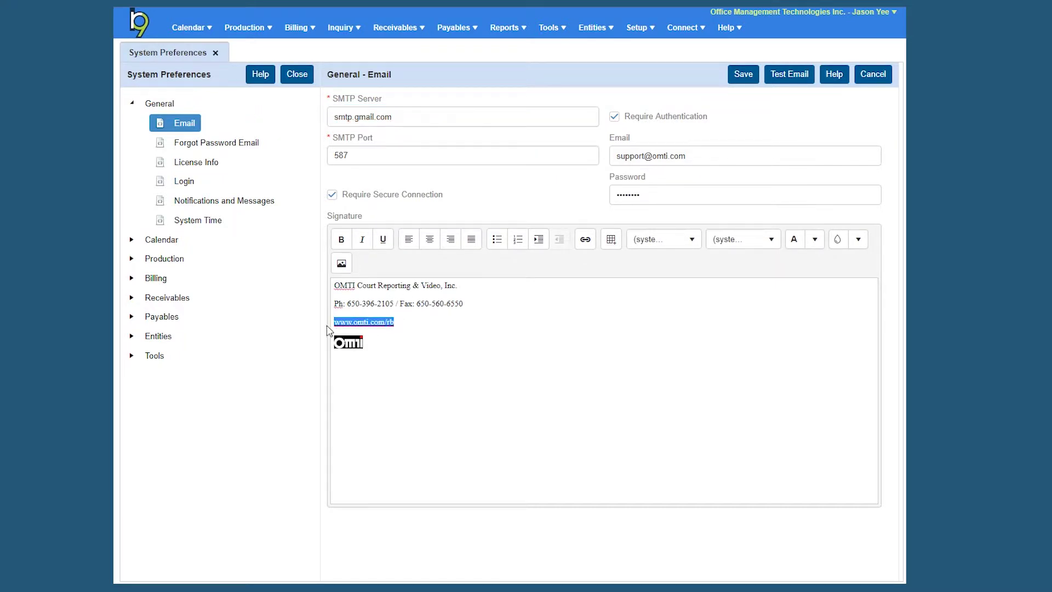
pyautogui.click(424, 324)
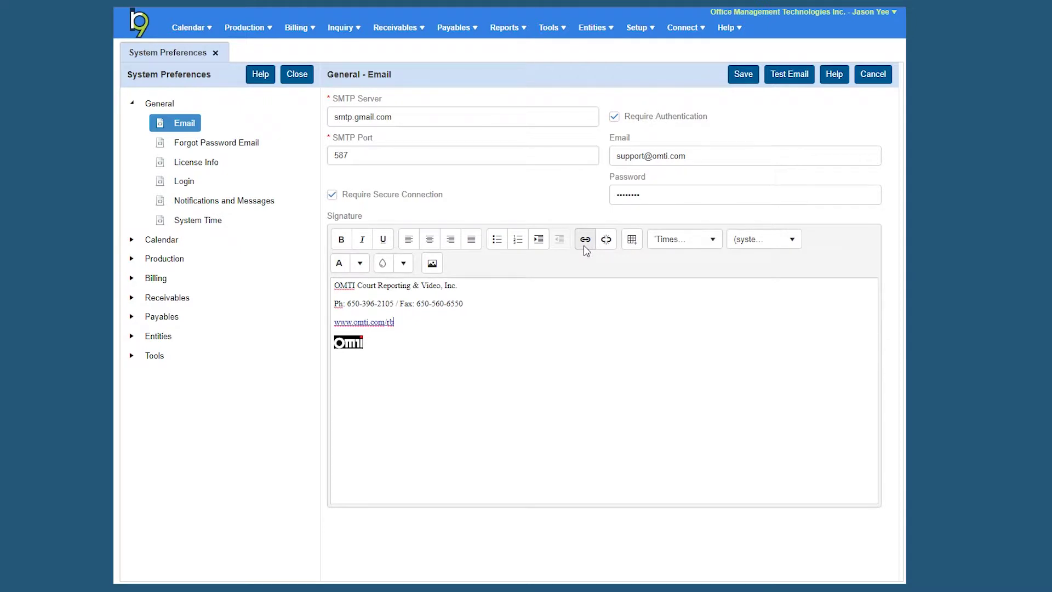
pyautogui.click(417, 352)
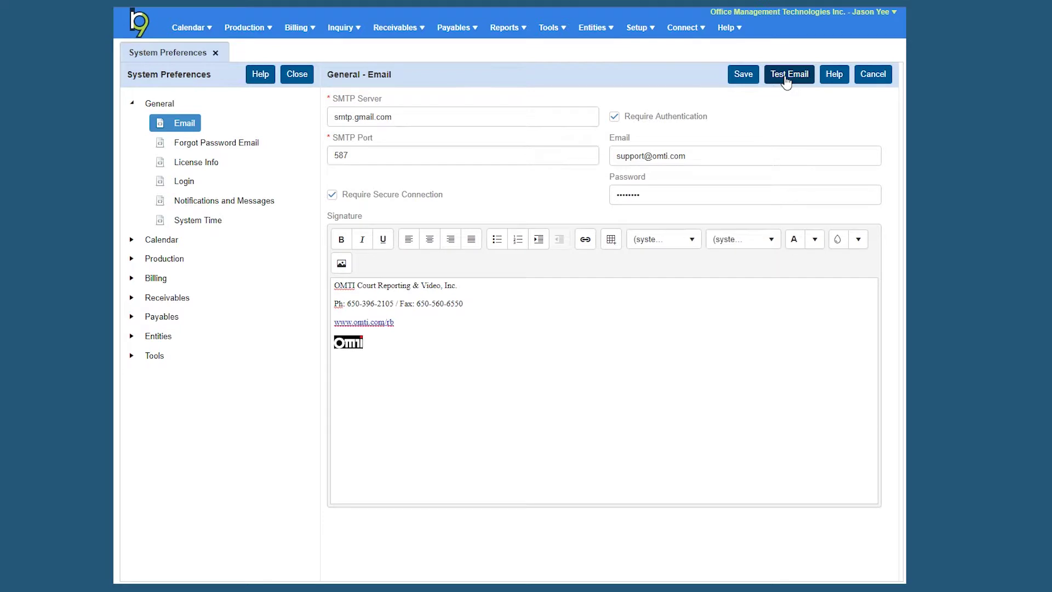
pyautogui.click(872, 75)
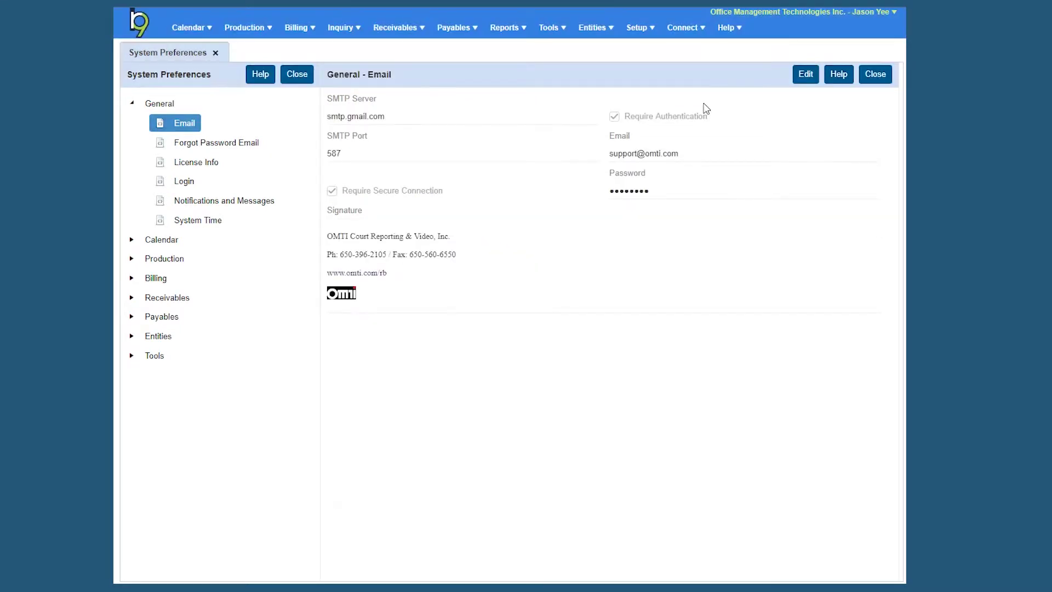
# Show the Forgot Password Email template with its 'Dear RB9 User,' greeting.
pyautogui.click(189, 144)
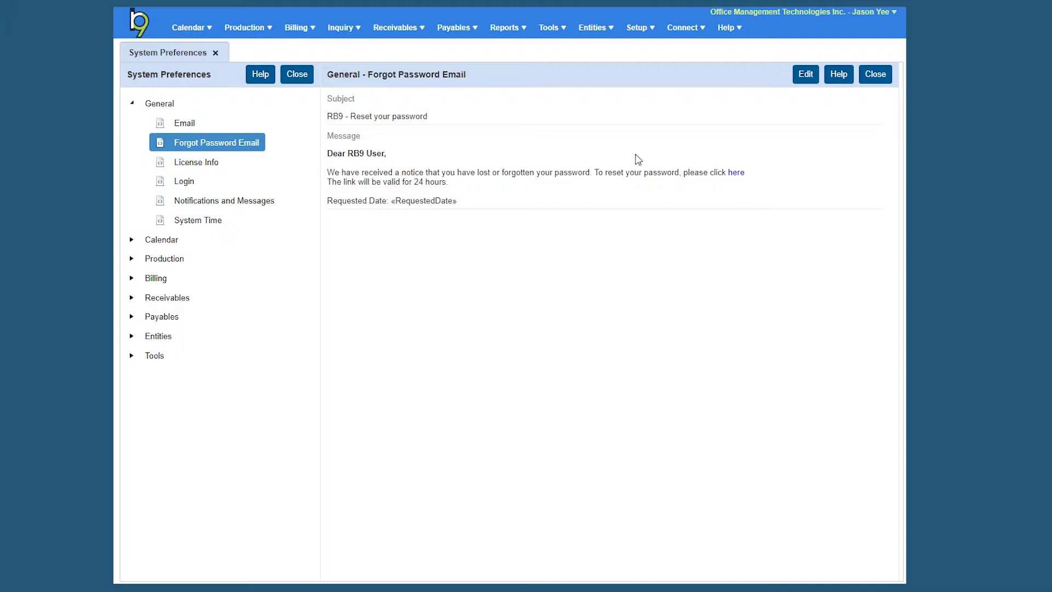
# Replace 'RB9 User' in the greeting with the «RequestedBy» merge field and save the template.
pyautogui.click(805, 75)
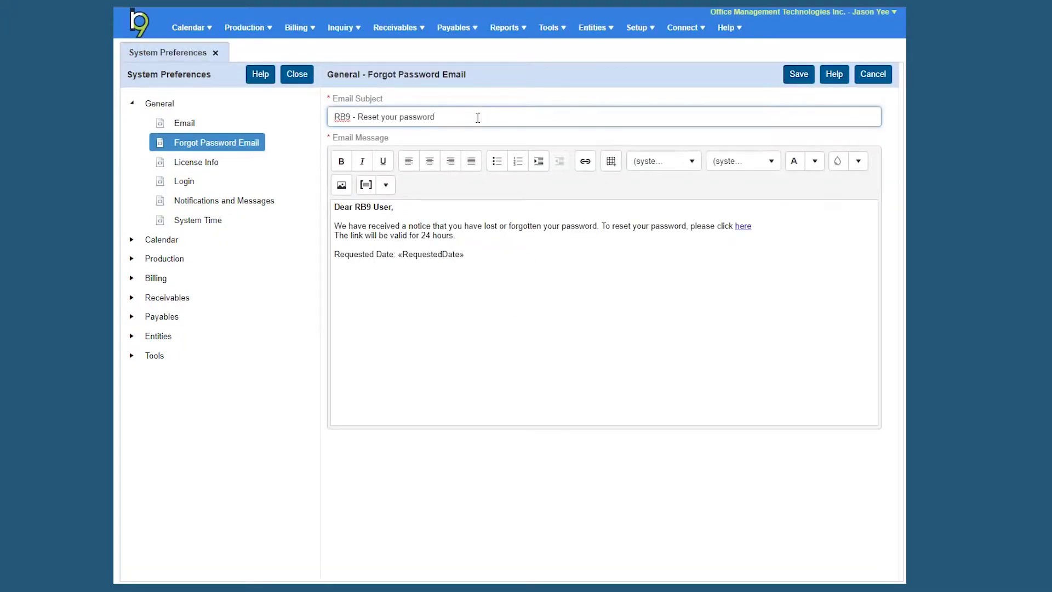
pyautogui.tripleClick(478, 118)
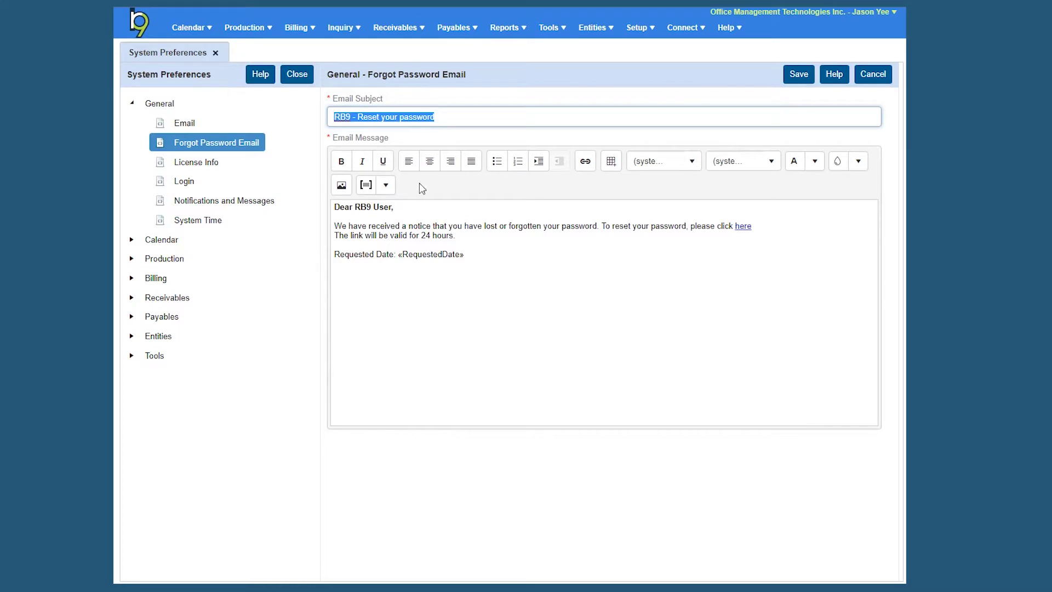
pyautogui.click(470, 286)
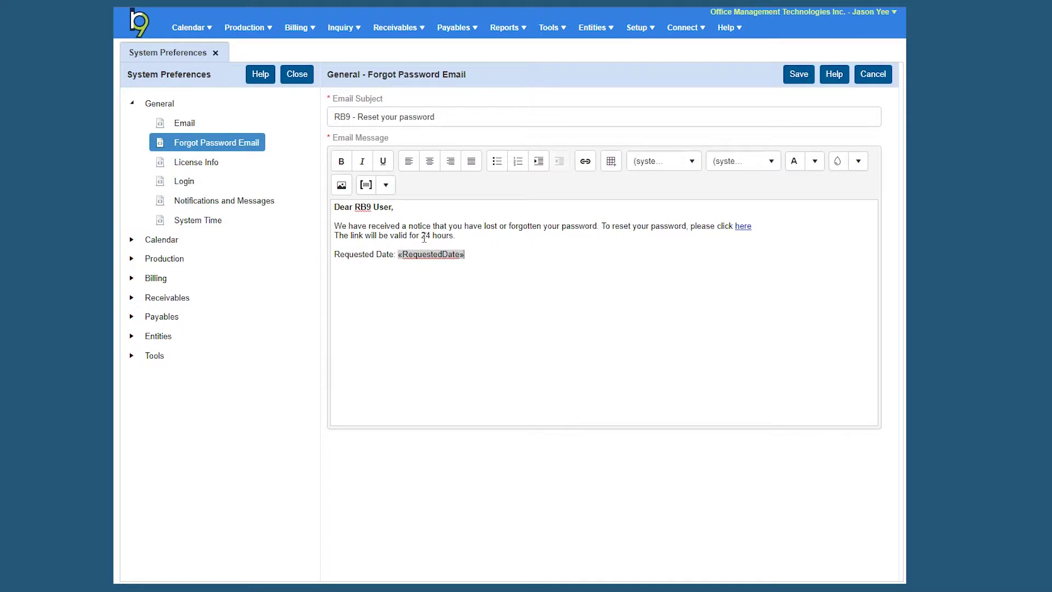
pyautogui.moveTo(355, 206); pyautogui.dragTo(392, 207)
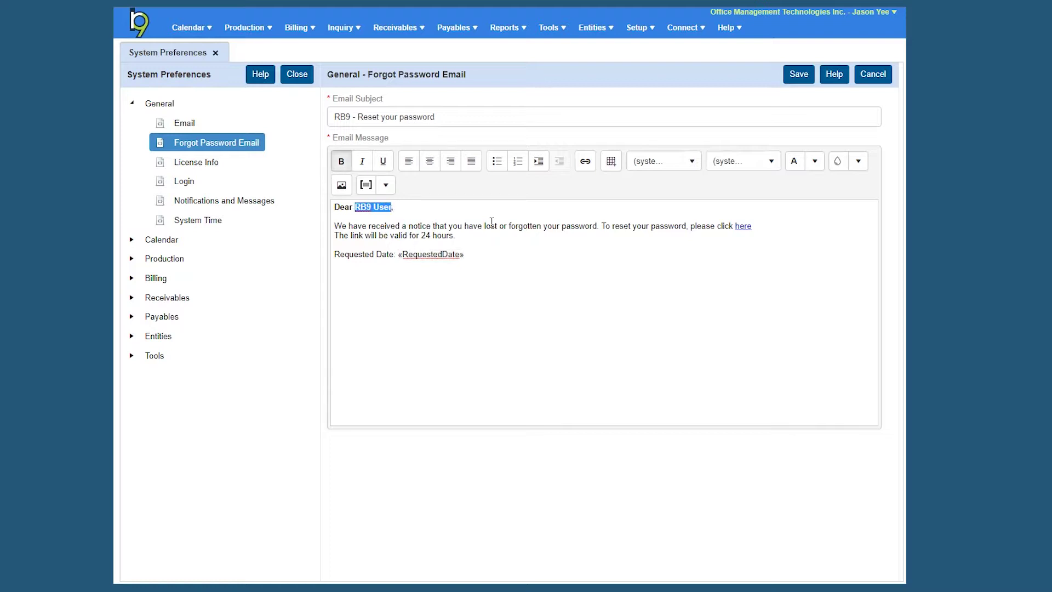
pyautogui.press('Delete')
pyautogui.click(387, 186)
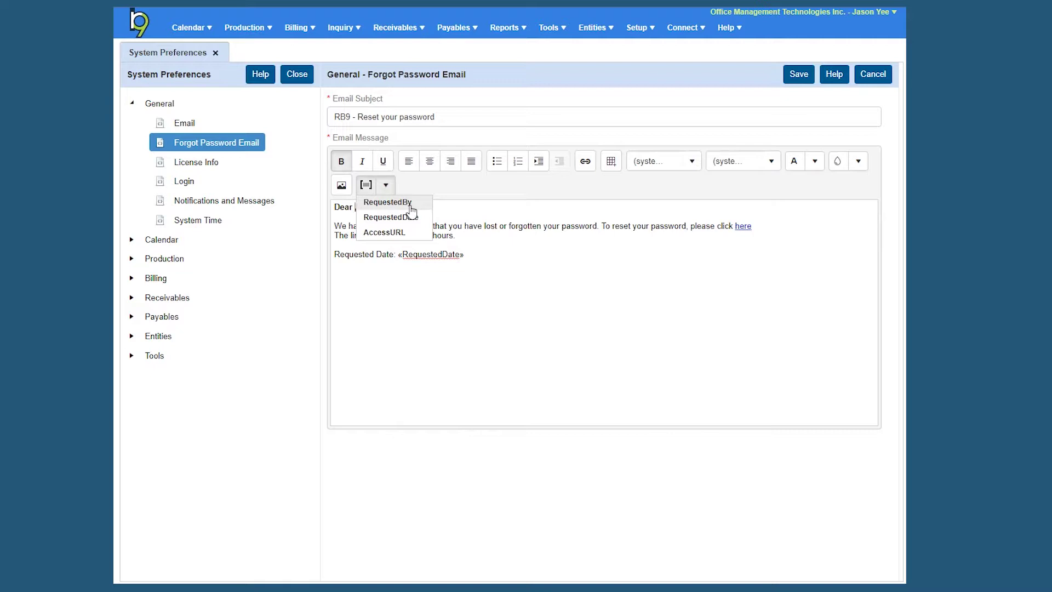
pyautogui.click(410, 206)
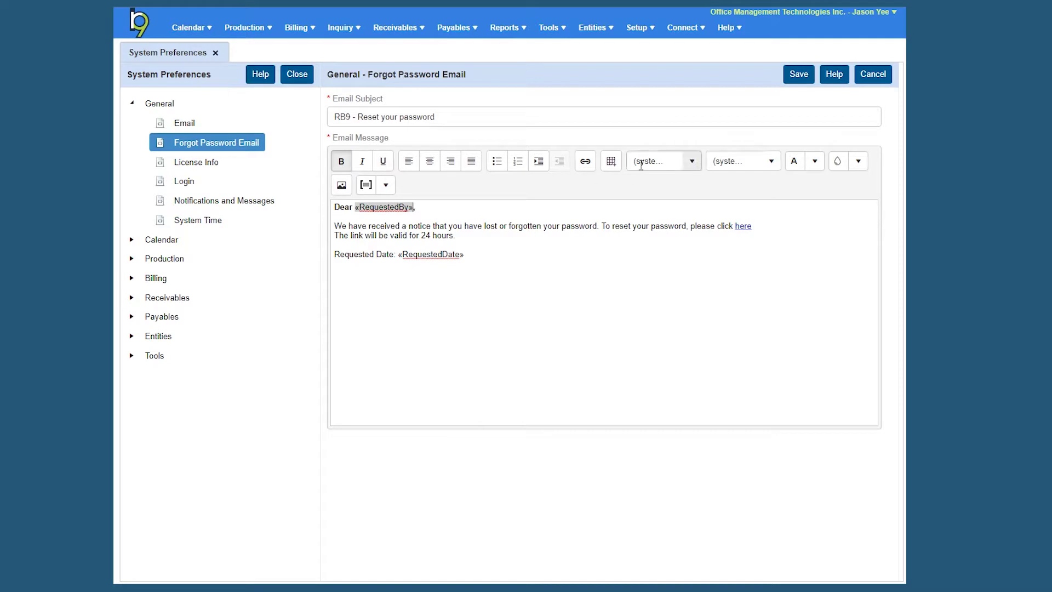
pyautogui.click(801, 78)
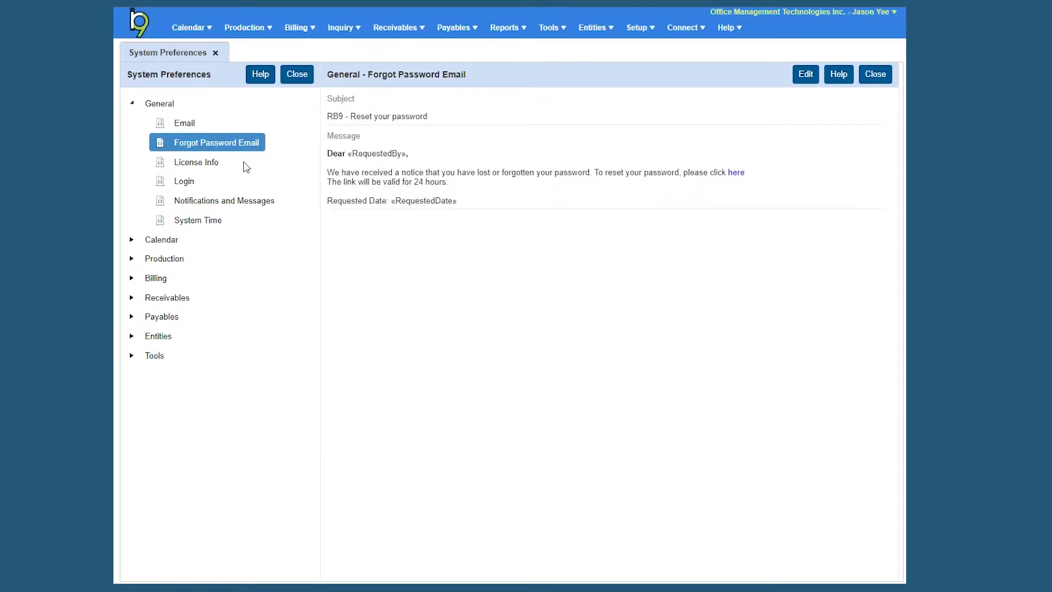
# Show the License Info page: product code 13287, version 8.93.317, 50 licenses.
pyautogui.click(182, 164)
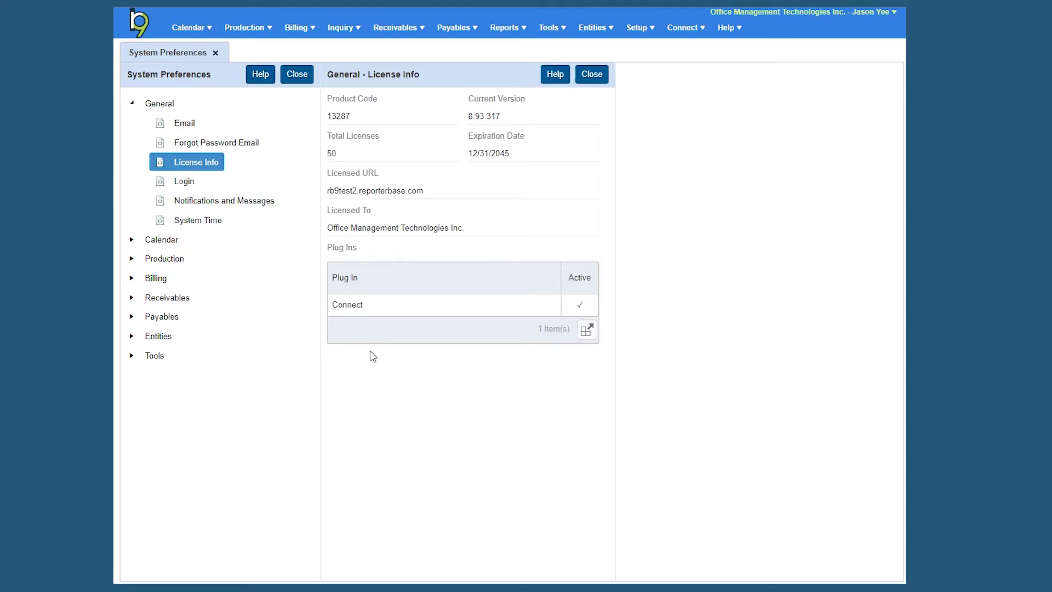
# Edit Login settings: lockout after 5 tries, complexity requirement off, periodic password reset on.
pyautogui.click(175, 187)
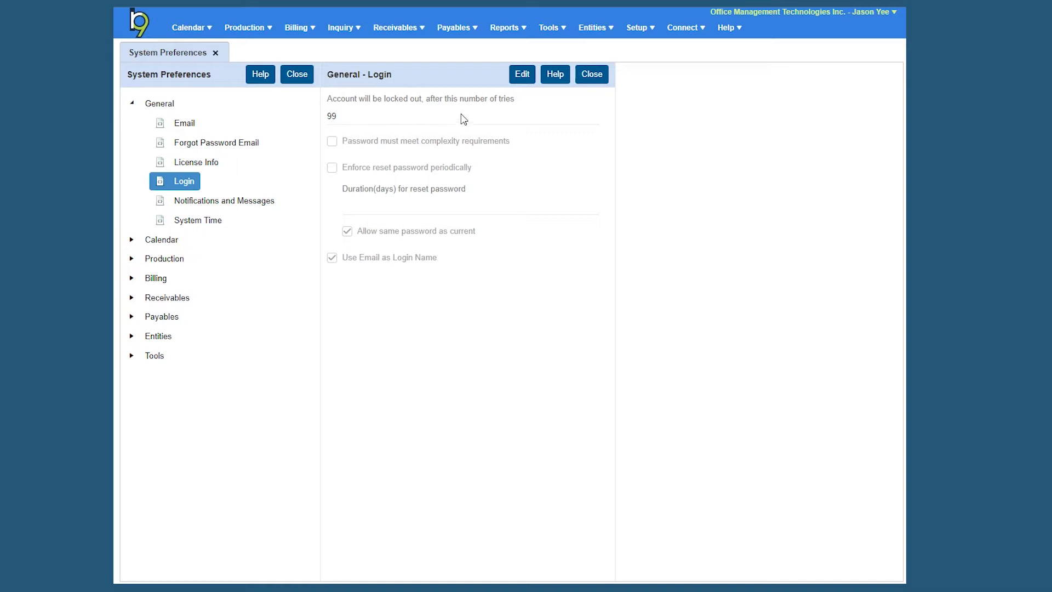
pyautogui.click(522, 74)
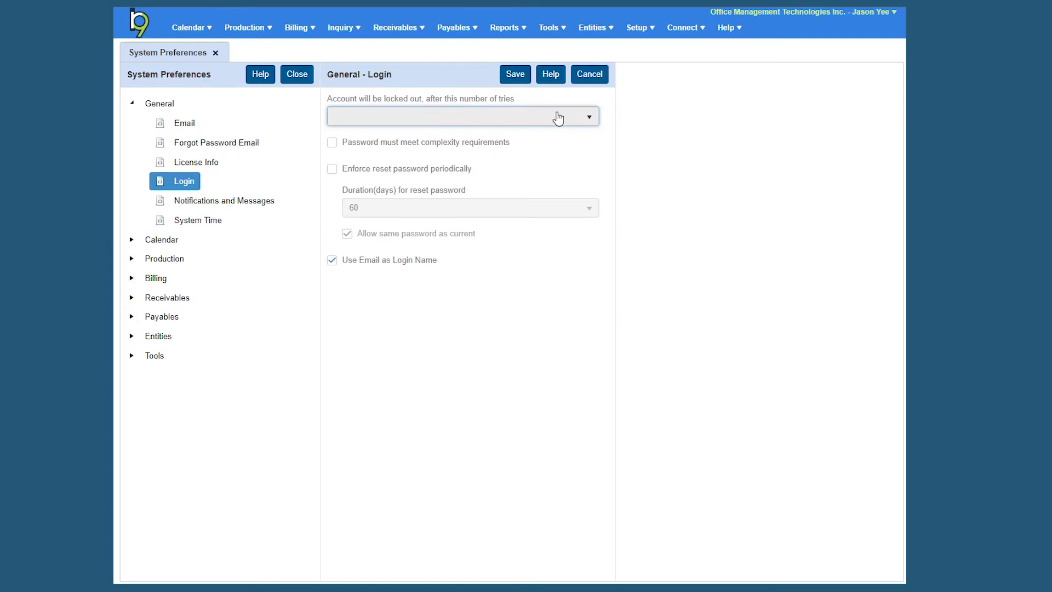
pyautogui.click(592, 118)
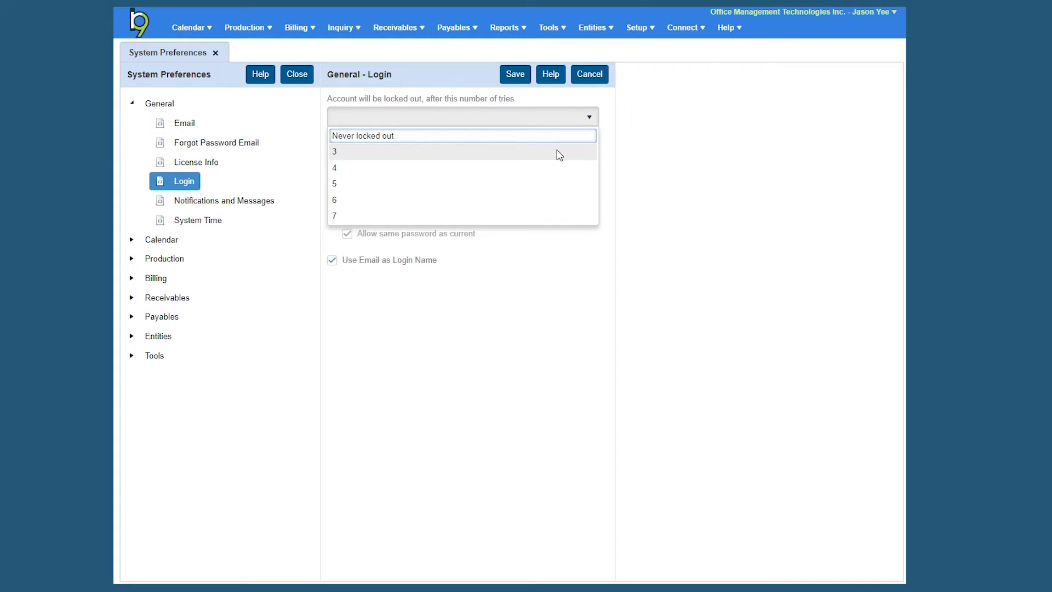
pyautogui.click(363, 186)
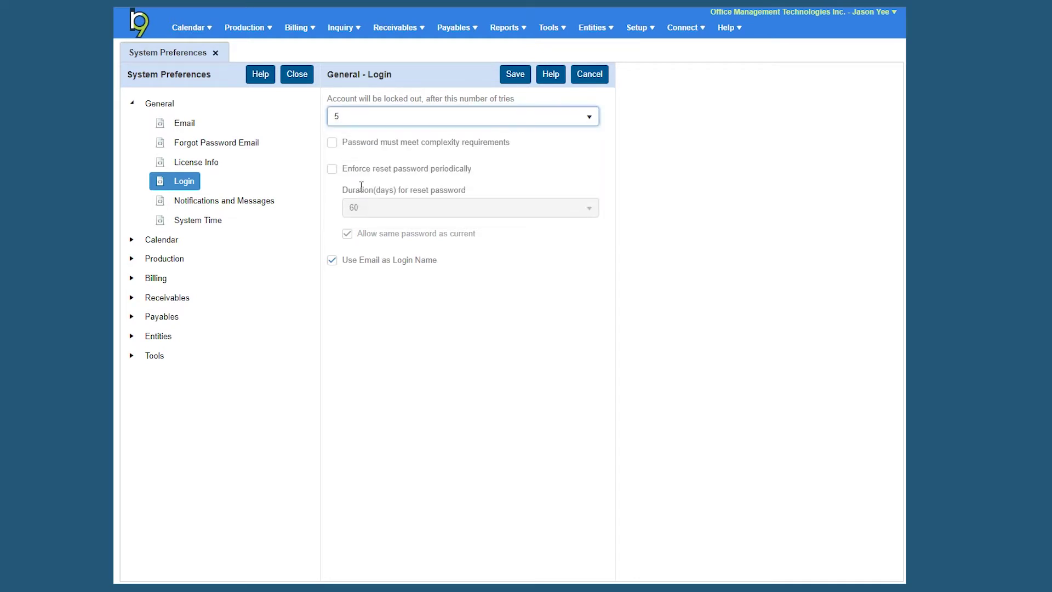
pyautogui.click(333, 146)
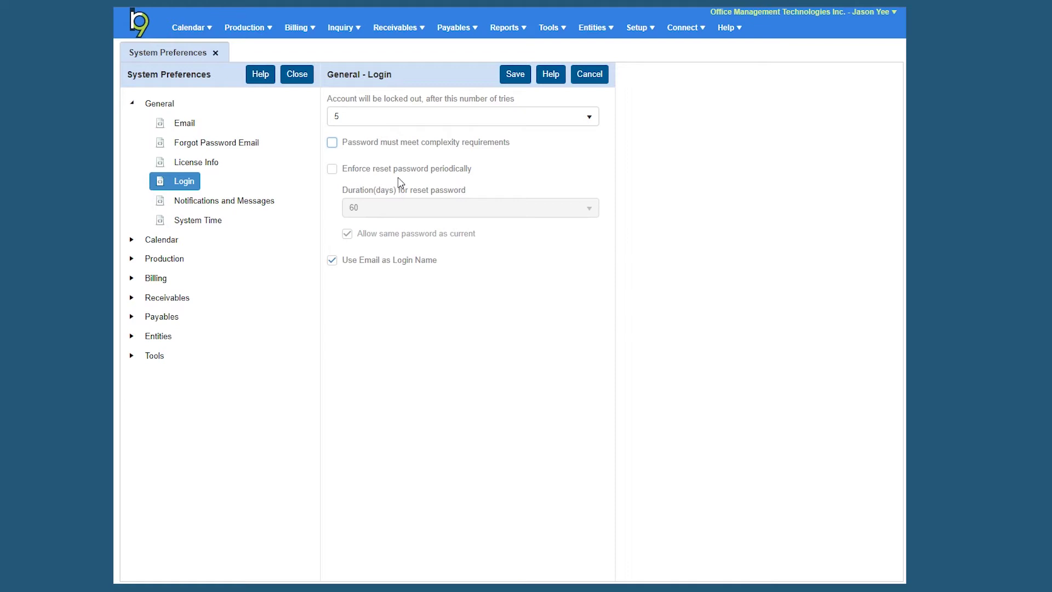
pyautogui.click(332, 169)
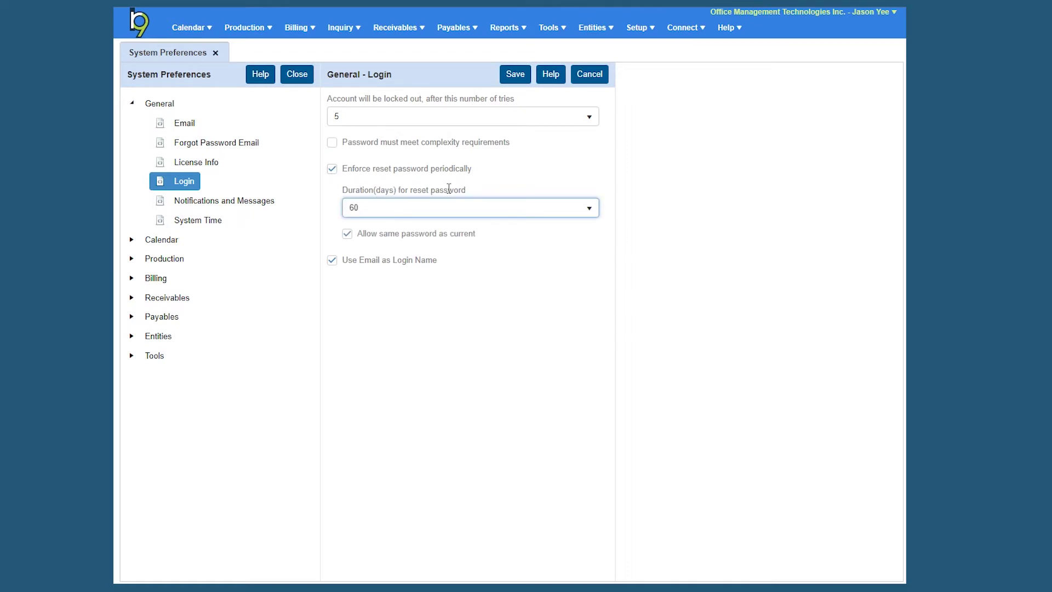
# Keep the password reset interval at 60 days with current-password reuse allowed, and save.
pyautogui.click(593, 215)
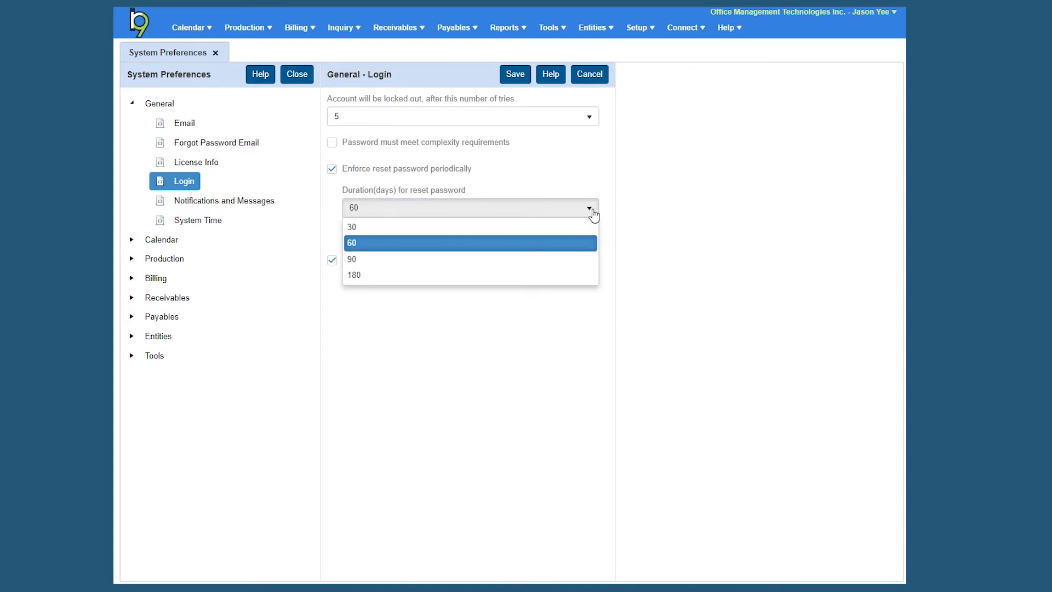
pyautogui.click(533, 248)
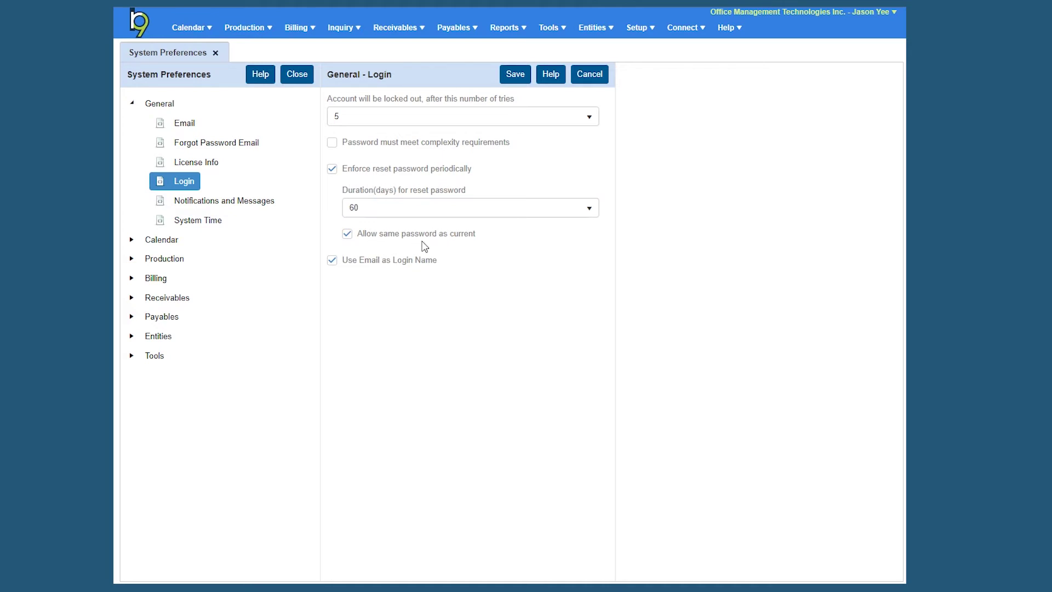
pyautogui.click(347, 235)
pyautogui.click(348, 235)
pyautogui.click(504, 81)
# Keep Notifications and Messages deleting sent and trashed messages after 30 days, and save.
pyautogui.click(218, 206)
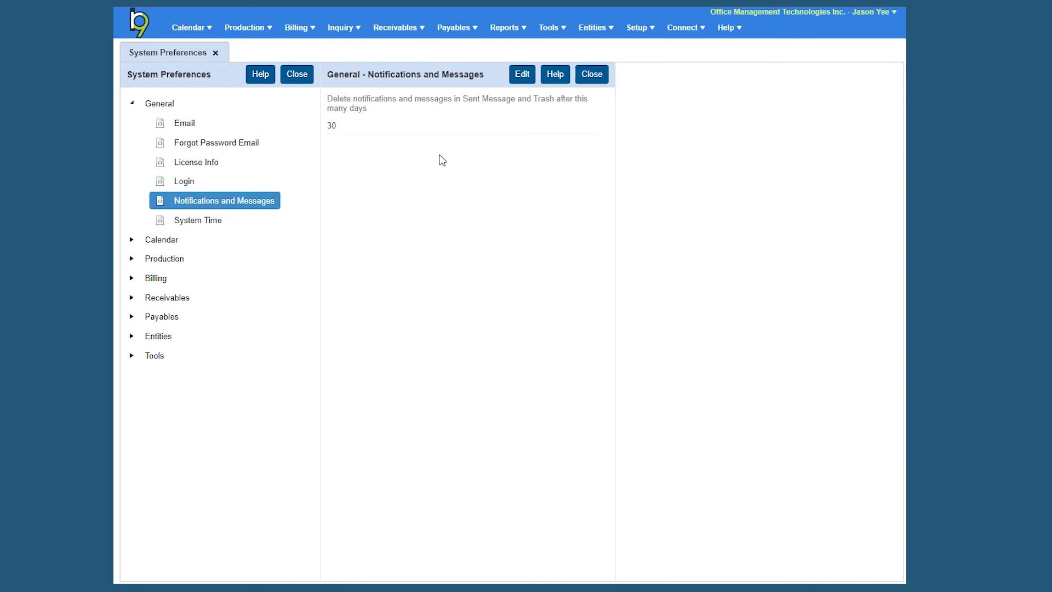
pyautogui.click(519, 81)
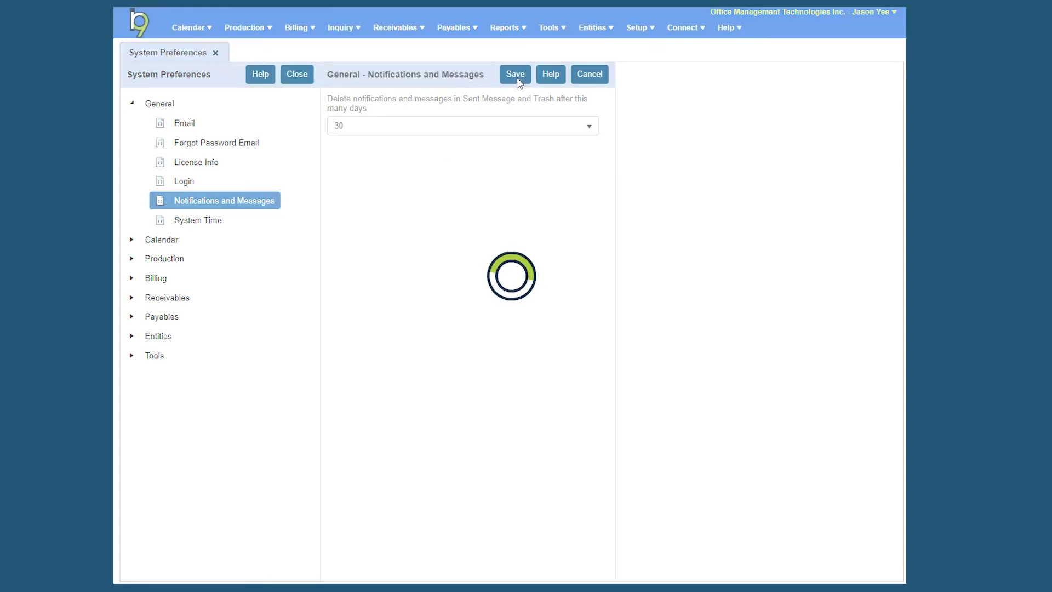
pyautogui.click(590, 129)
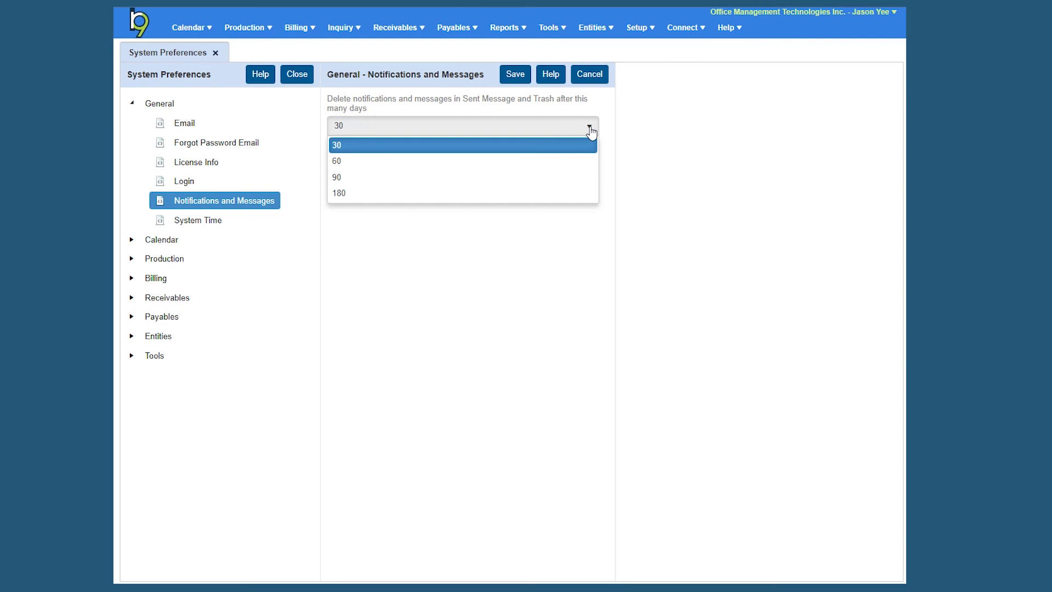
pyautogui.click(518, 80)
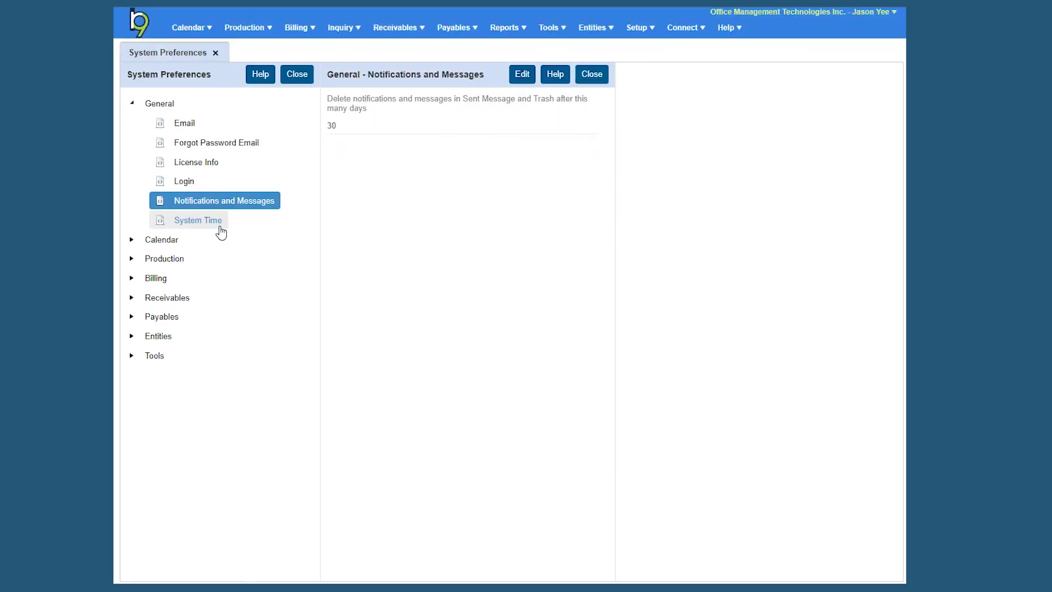
# Edit System Time, keeping the time zone at Eastern Standard Time (EST).
pyautogui.click(196, 221)
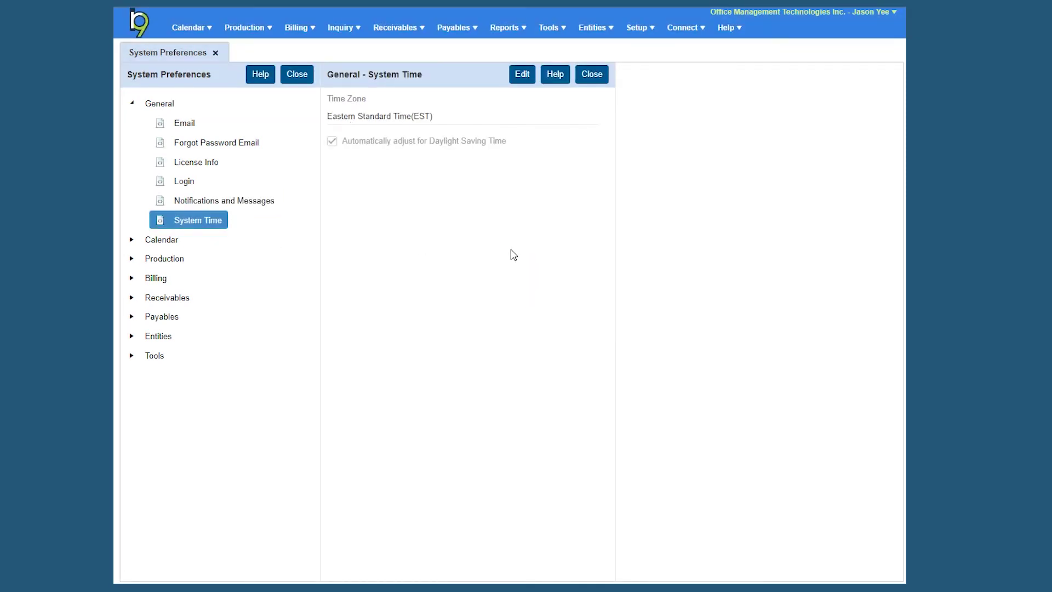
pyautogui.click(526, 77)
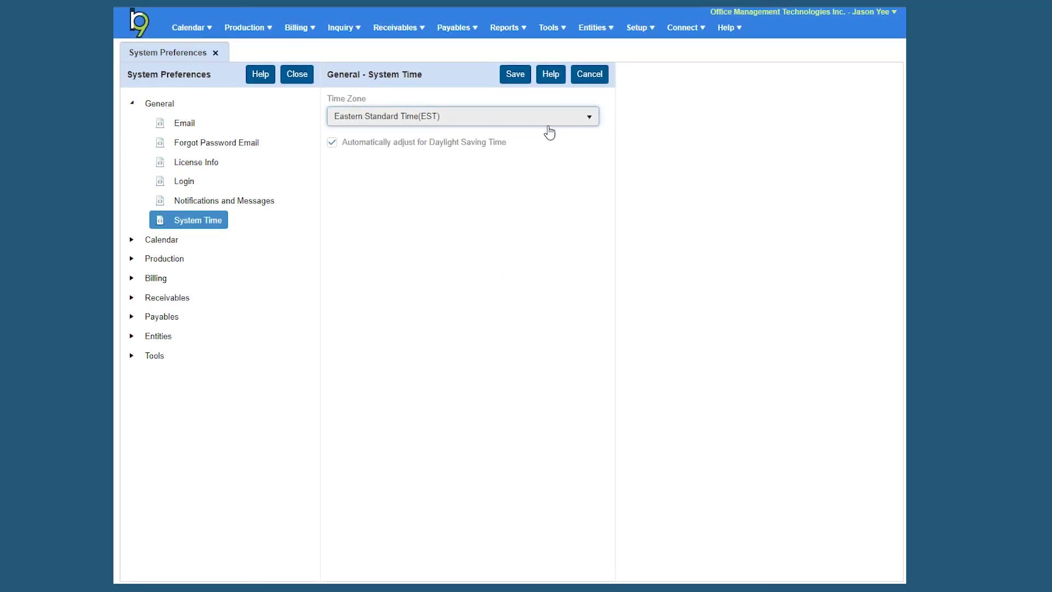
pyautogui.click(588, 122)
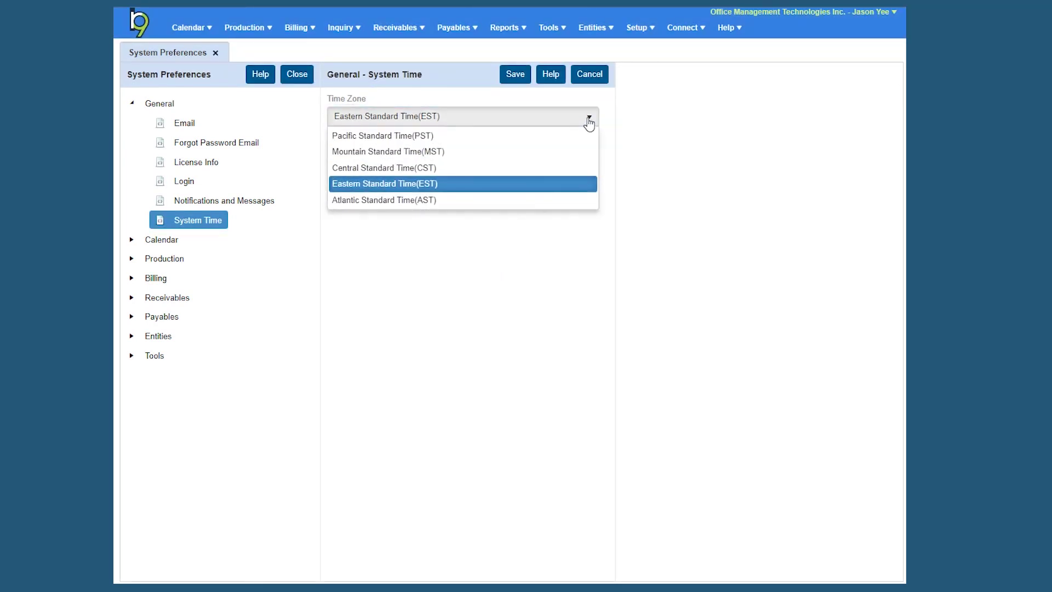
pyautogui.click(566, 182)
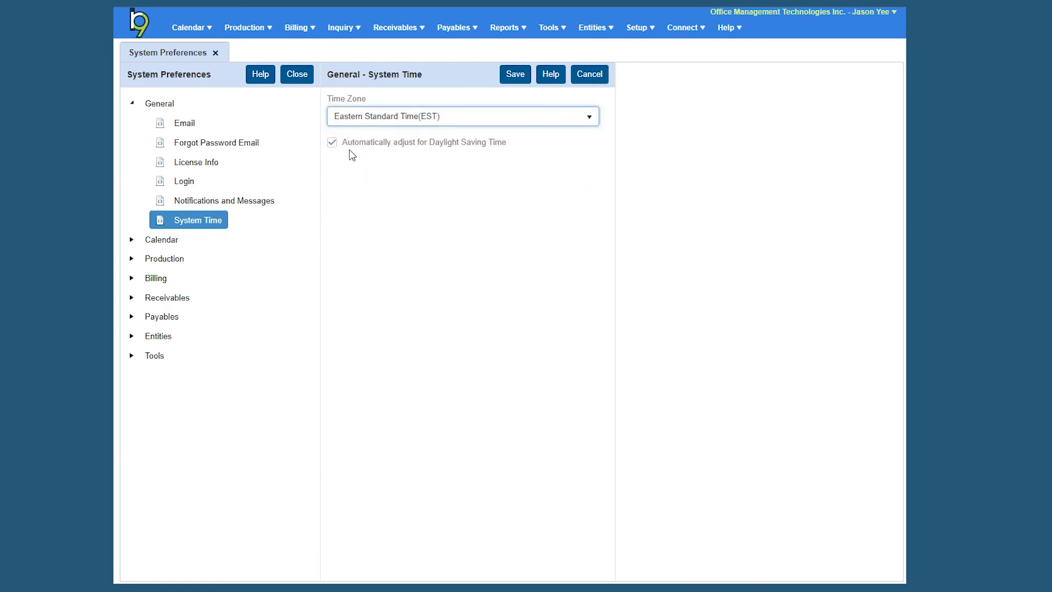